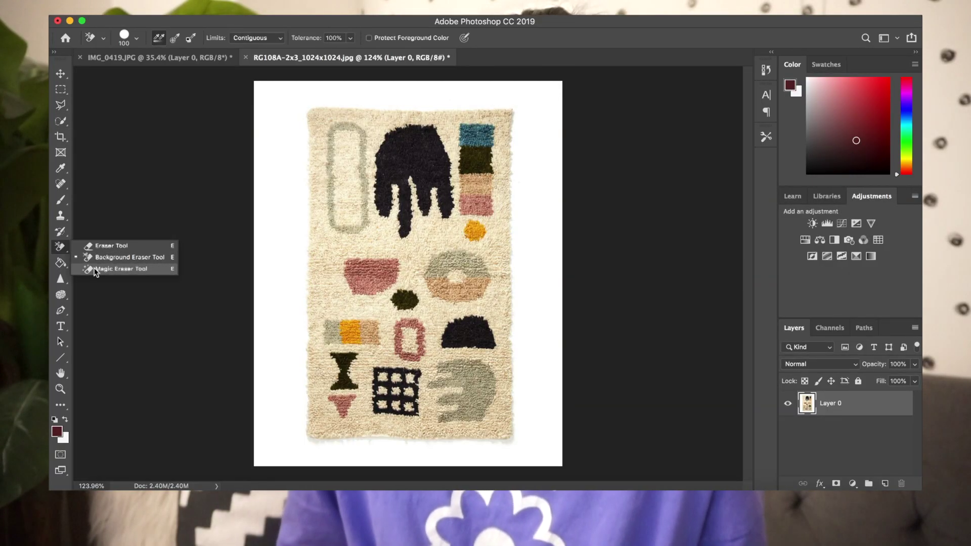
Try erasing the white background around the rug with the Magic Eraser, and undo it
click(120, 268)
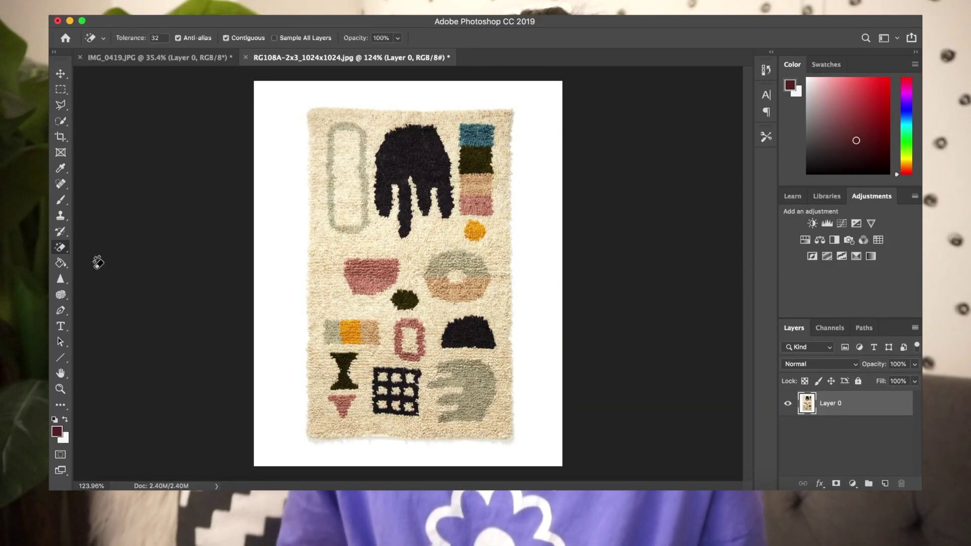
click(272, 215)
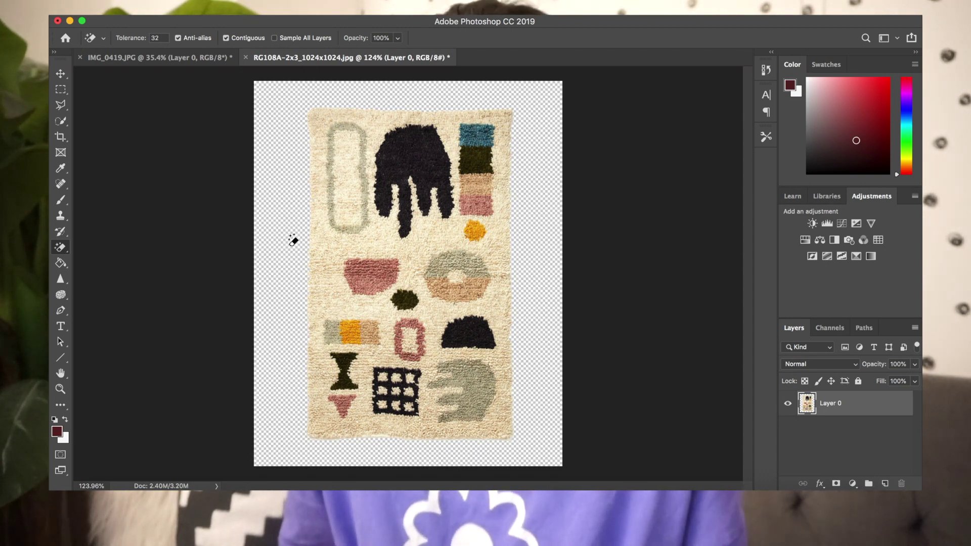
scroll(293, 240, up, 3)
scroll(294, 240, down, 2)
key(super+z)
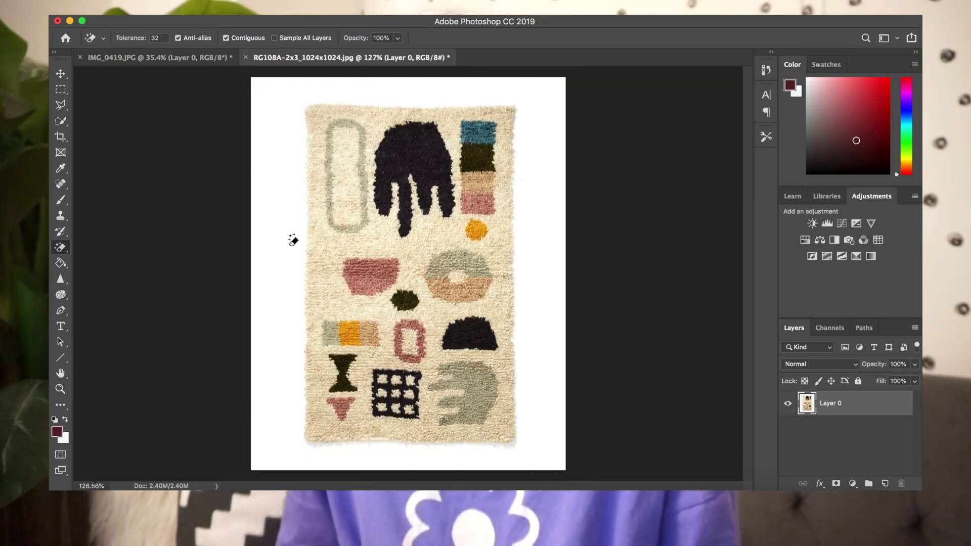
drag(59, 250, 97, 255)
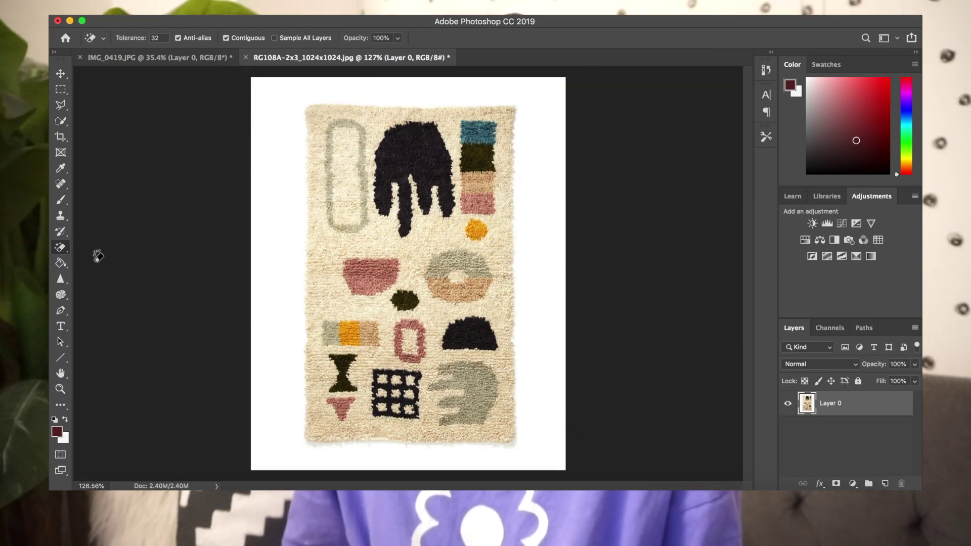
right_click(56, 252)
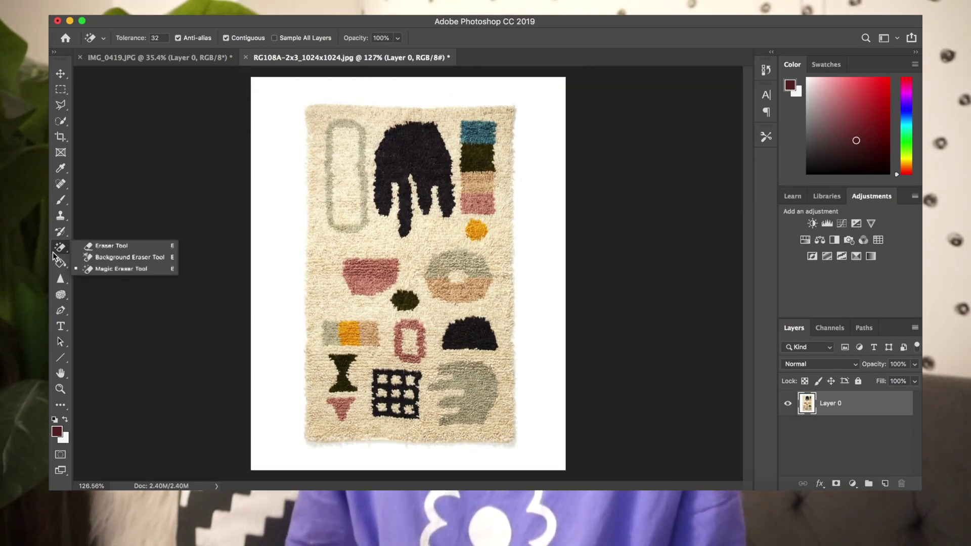
click(100, 271)
right_click(60, 247)
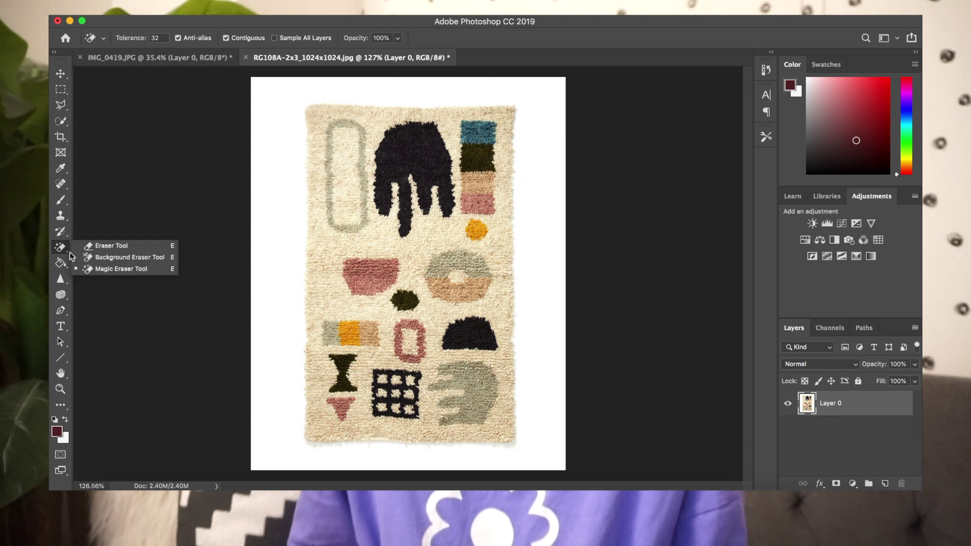
click(90, 256)
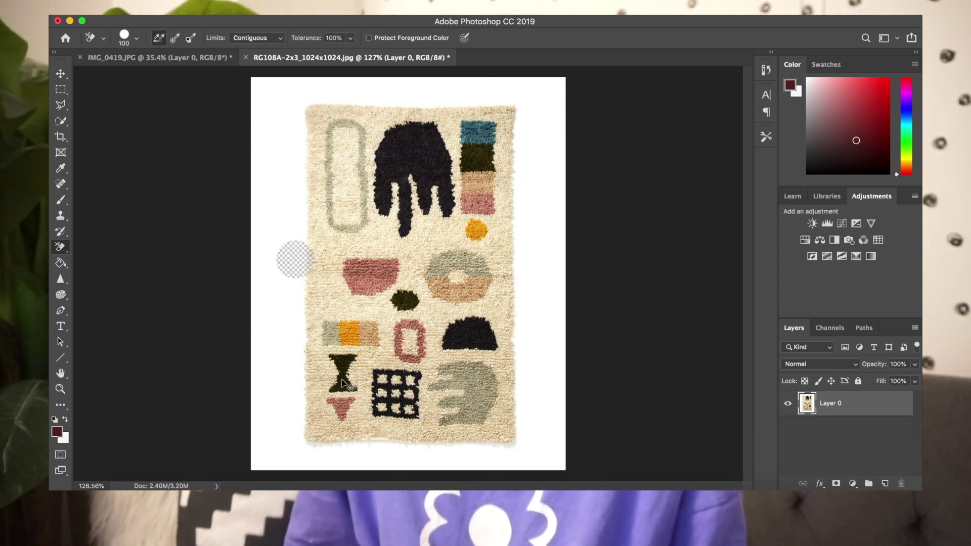
Try the Magic Eraser once more on the white area beside the rug
right_click(57, 247)
click(121, 268)
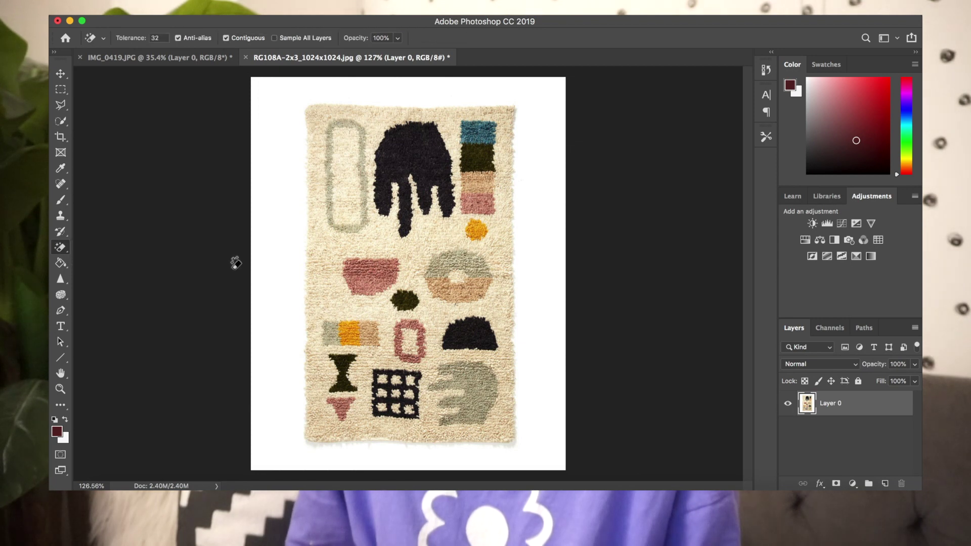
click(269, 247)
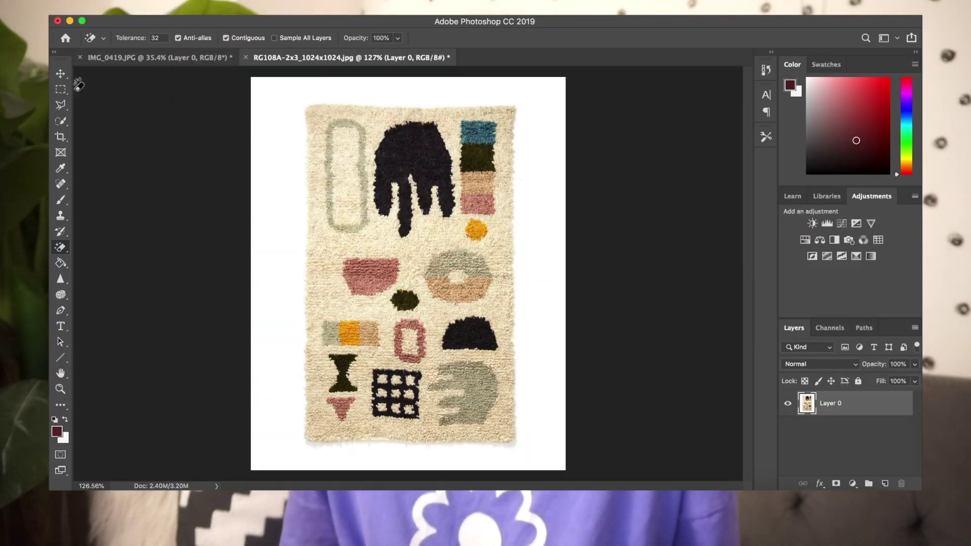
Outline the rug with the Polygonal Lasso and paste it into the IMG_0419.JPG room photo, positioning it with Free Transform
key(l)
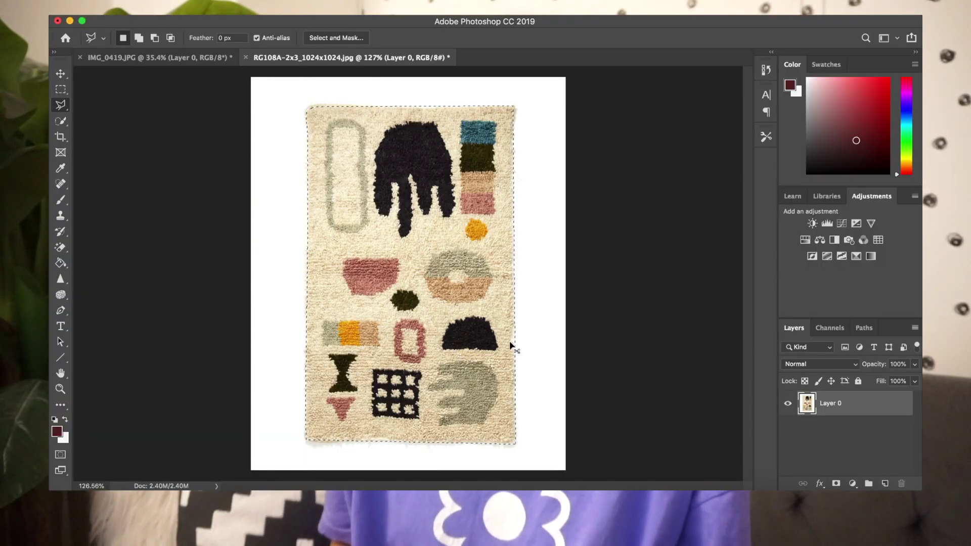
click(197, 53)
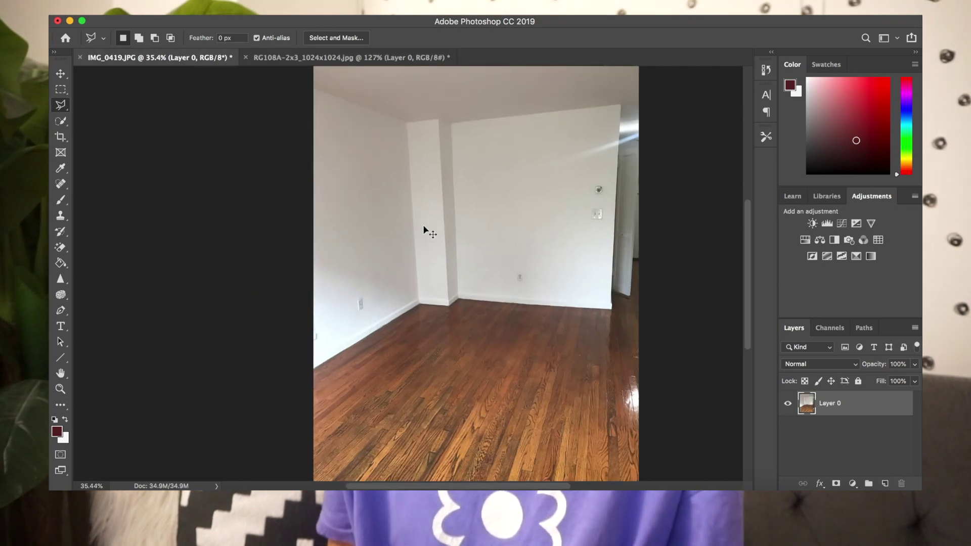
key(super+v)
key(super+t)
drag(505, 227, 608, 215)
key(Return)
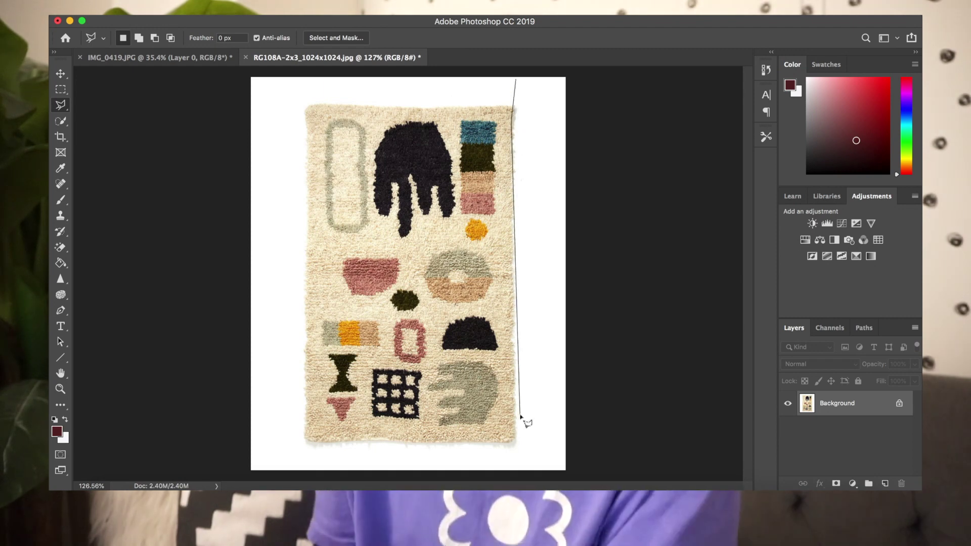
Try outlining the white background along the rug's right edge with the Polygonal Lasso
click(517, 75)
key(BackSpace)
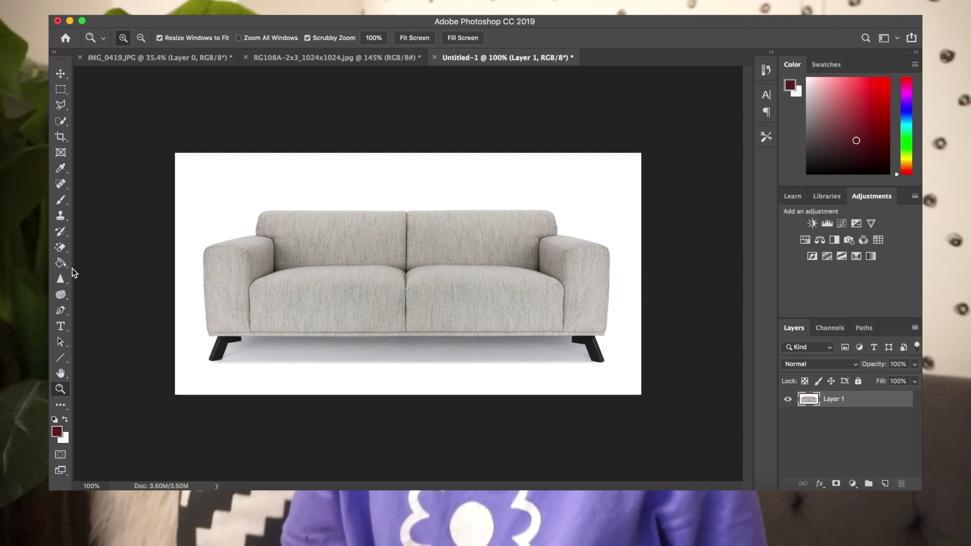
Erase the white background around the grey sofa with the Magic Eraser
drag(103, 266, 64, 271)
click(61, 247)
click(183, 201)
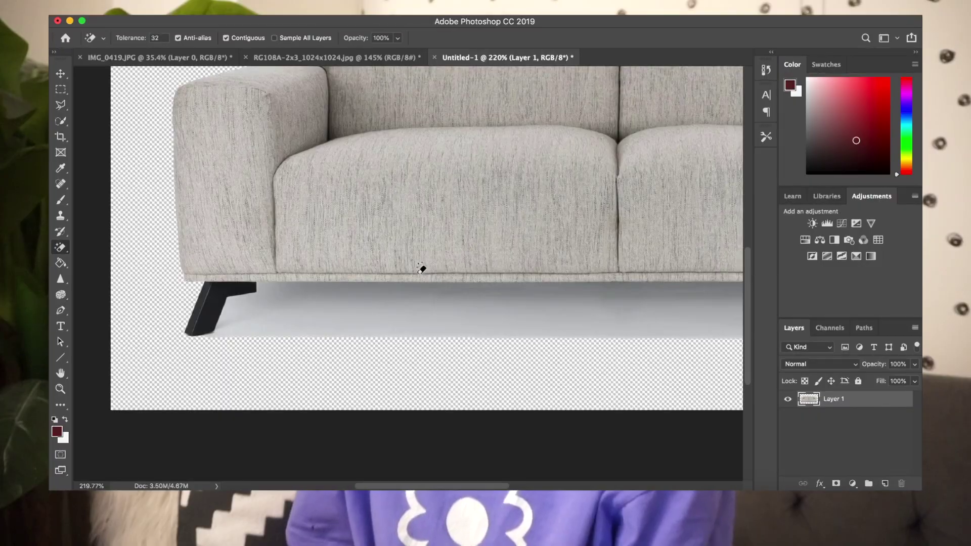
Try removing the grey shadow beneath the sofa with the Magic Eraser, and undo it
scroll(421, 277, right, 10)
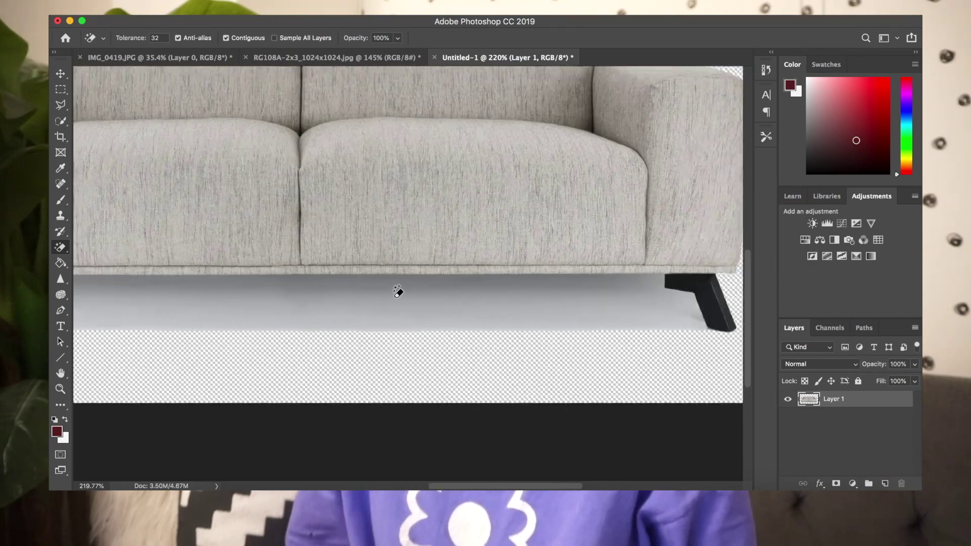
scroll(398, 292, left, 4)
click(347, 299)
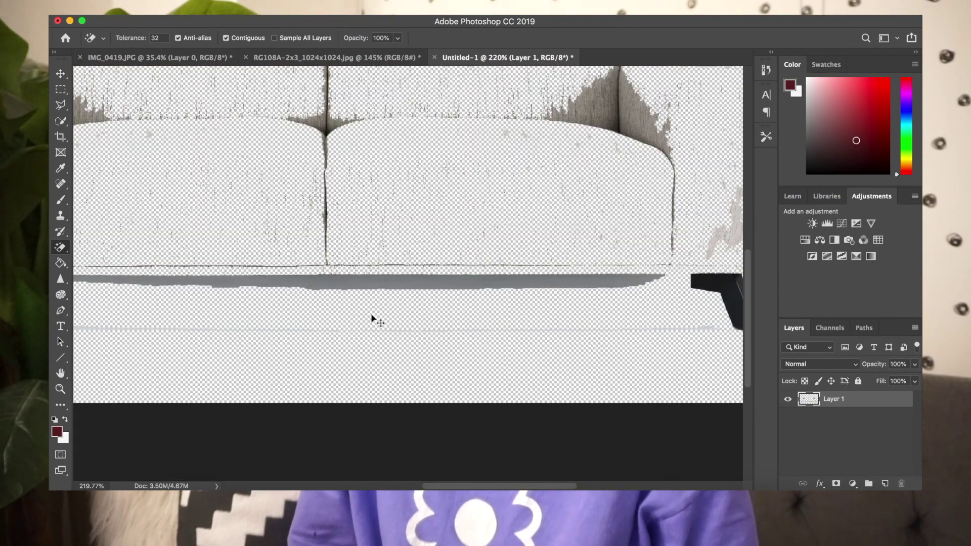
key(ctrl+z)
click(347, 301)
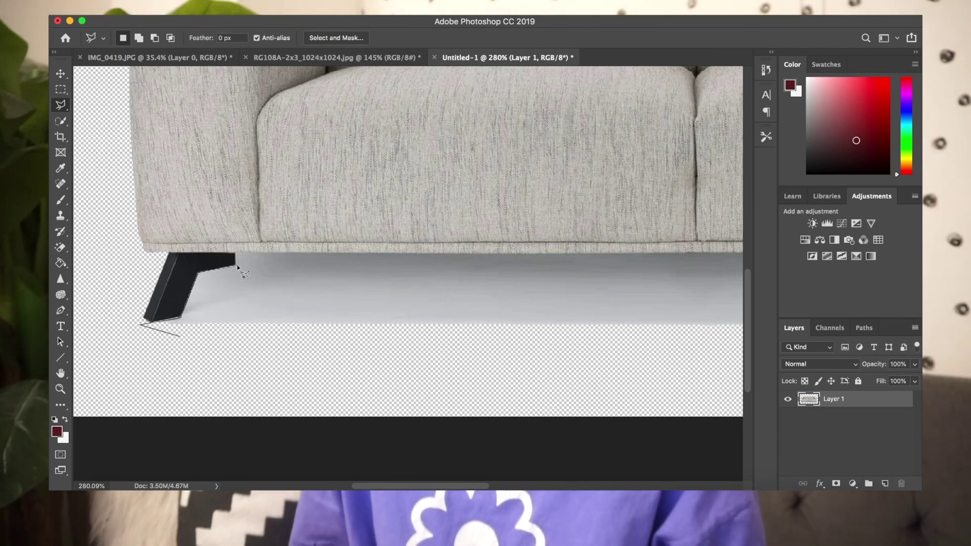
Outline the shadow between the sofa's legs with the Polygonal Lasso and delete it, and undo the deletion
scroll(242, 261, right, 10)
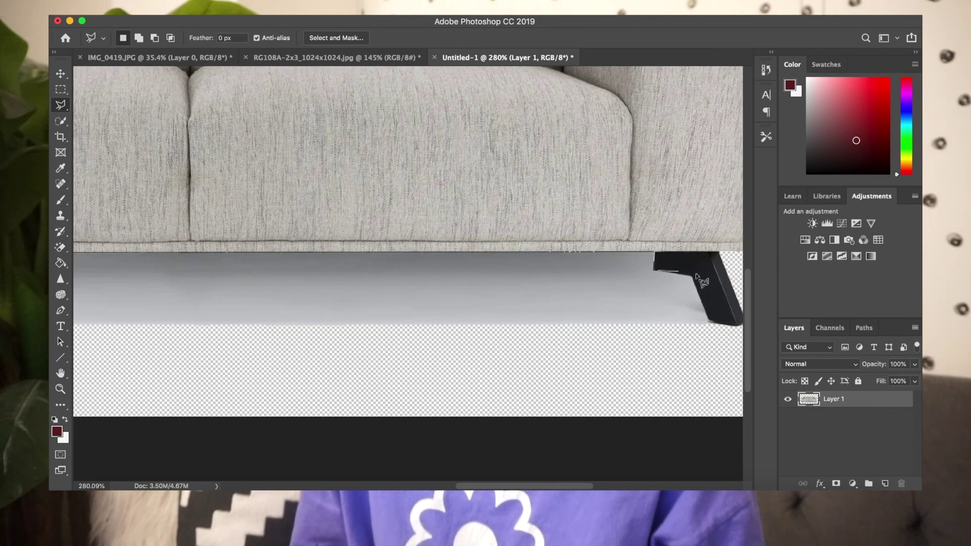
scroll(713, 328, right, 4)
scroll(404, 364, left, 15)
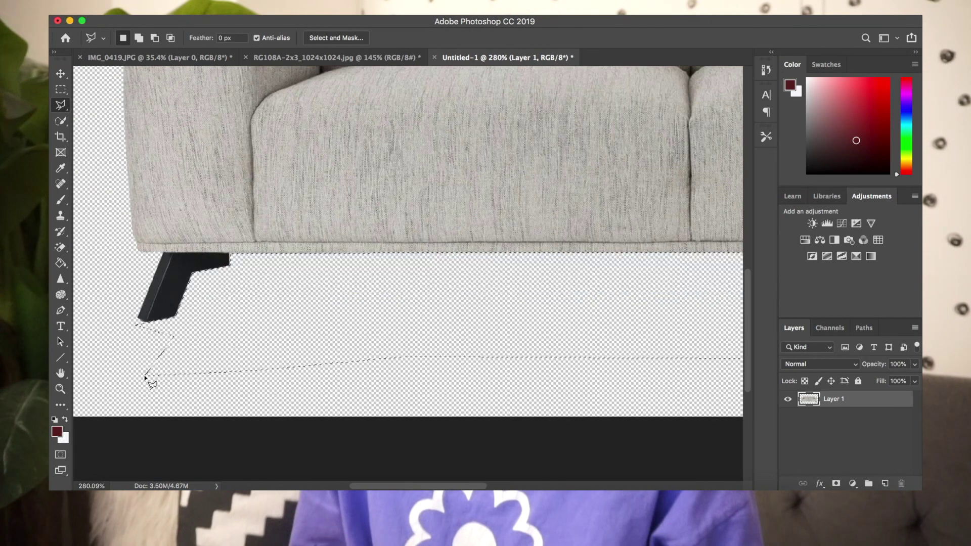
key(super+z)
Try deleting the shadow beneath the sofa using the Quick Selection tool, and undo it
mouse_move(61, 121)
mouse_down()
mouse_move(96, 120)
mouse_move(86, 121)
mouse_move(96, 130)
mouse_move(65, 124)
mouse_up()
click(203, 299)
key(Delete)
key(super+z)
key(super+z)
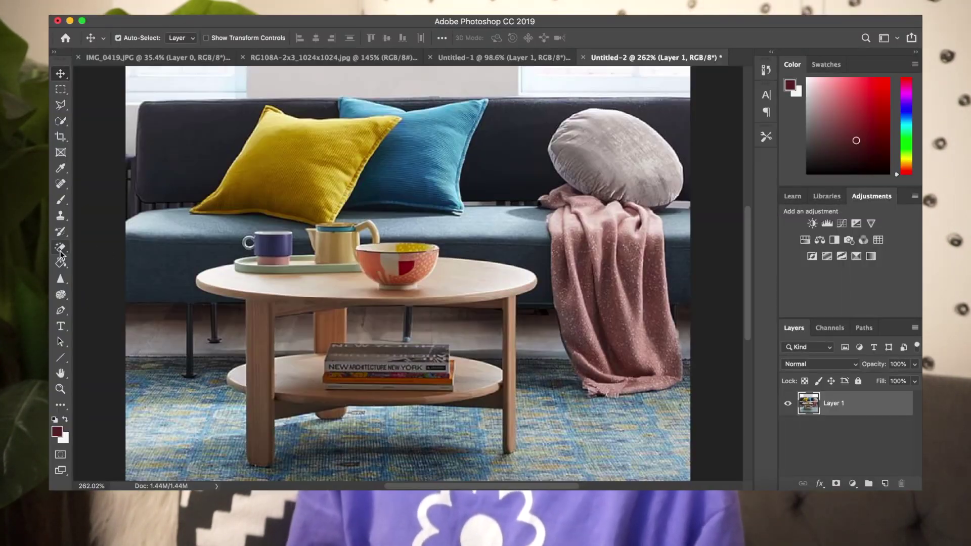
Clear the image areas surrounding the coffee table in Untitled-2 using Rectangular Marquee selections
key(m)
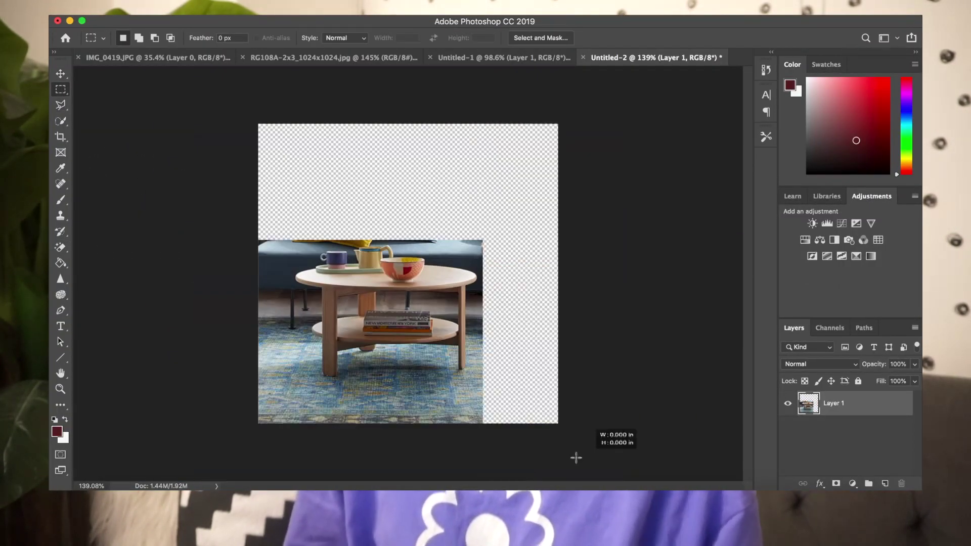
drag(577, 458, 114, 382)
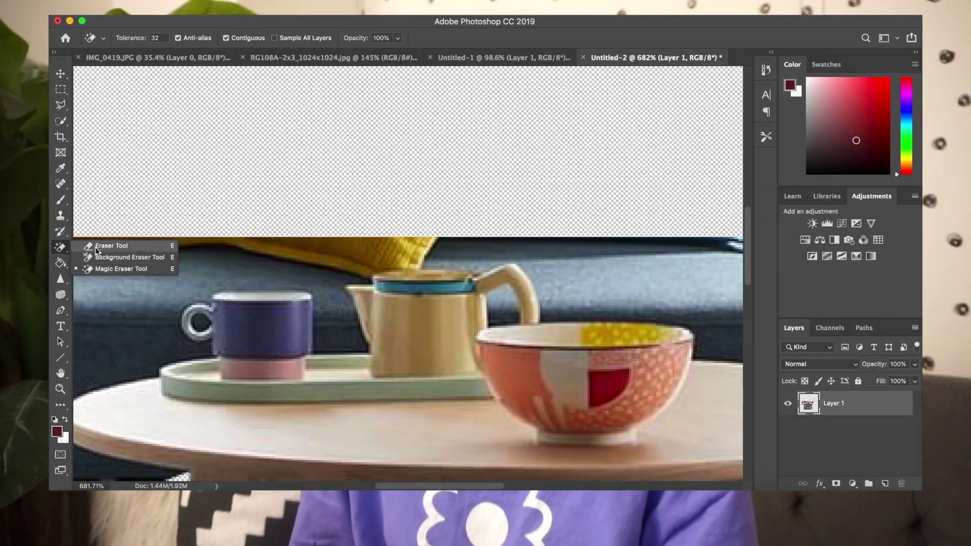
Erase the background inside the cup's handle using the Eraser with a 7 px Soft Round brush at 81% hardness
click(151, 245)
scroll(161, 206, up, 5)
right_click(334, 254)
drag(411, 284, 405, 286)
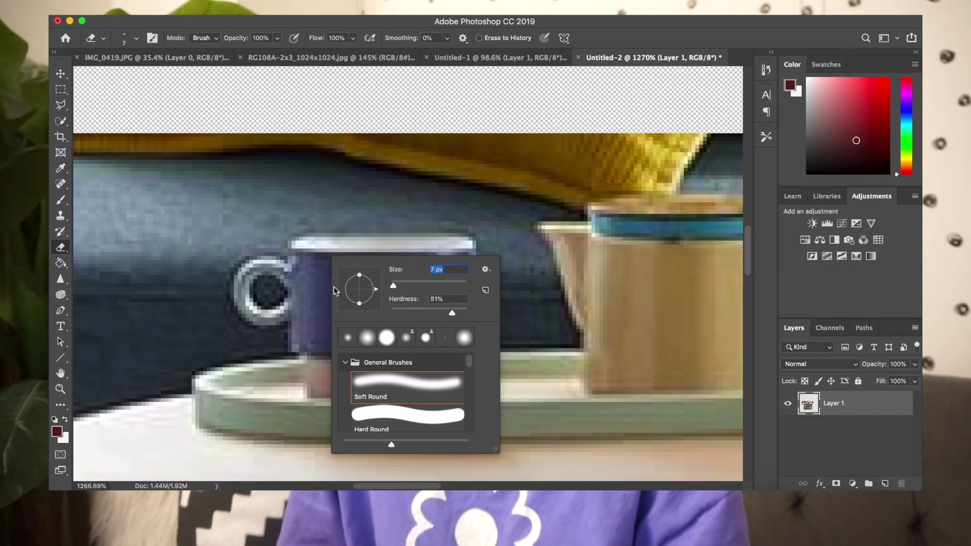
click(266, 292)
scroll(265, 292, down, 10)
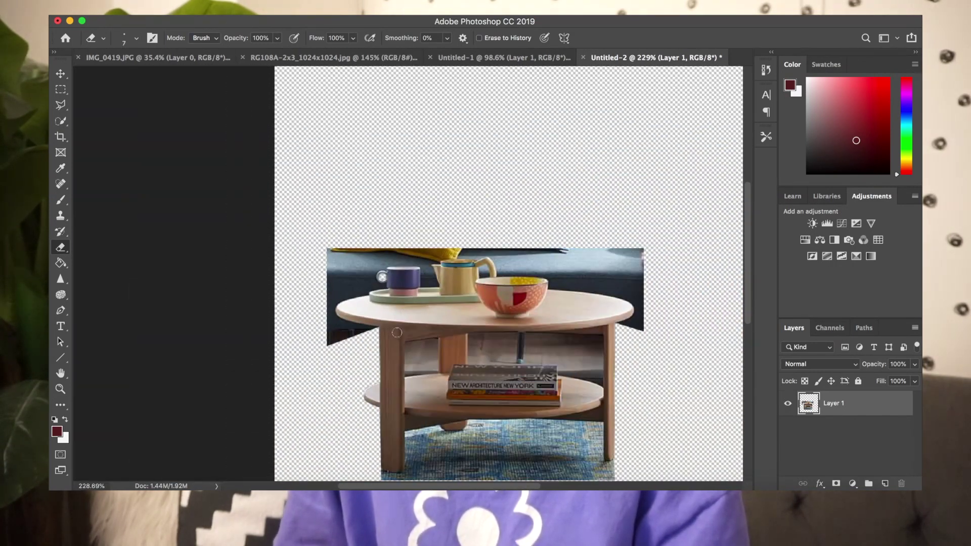
scroll(266, 292, up, 5)
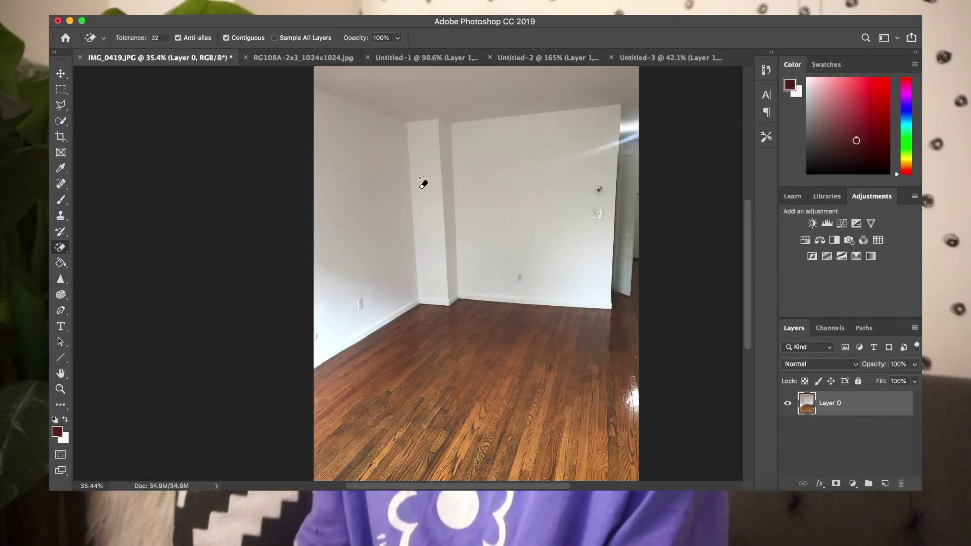
Add a new layer above the IMG_0419.JPG room photo and ready the Polygonal Lasso for the back wall
scroll(539, 113, up, 3)
scroll(539, 114, right, 5)
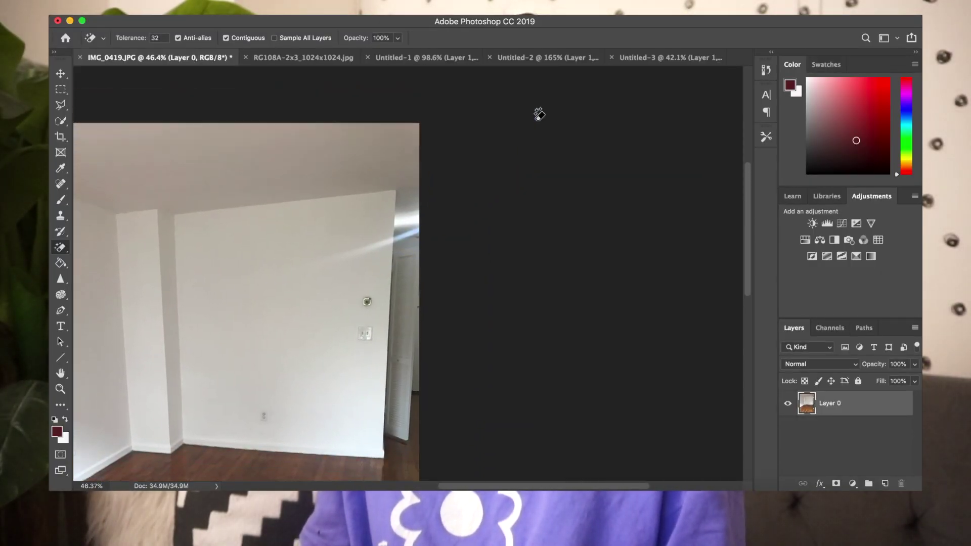
scroll(539, 114, up, 2)
key(l)
scroll(407, 287, up, 3)
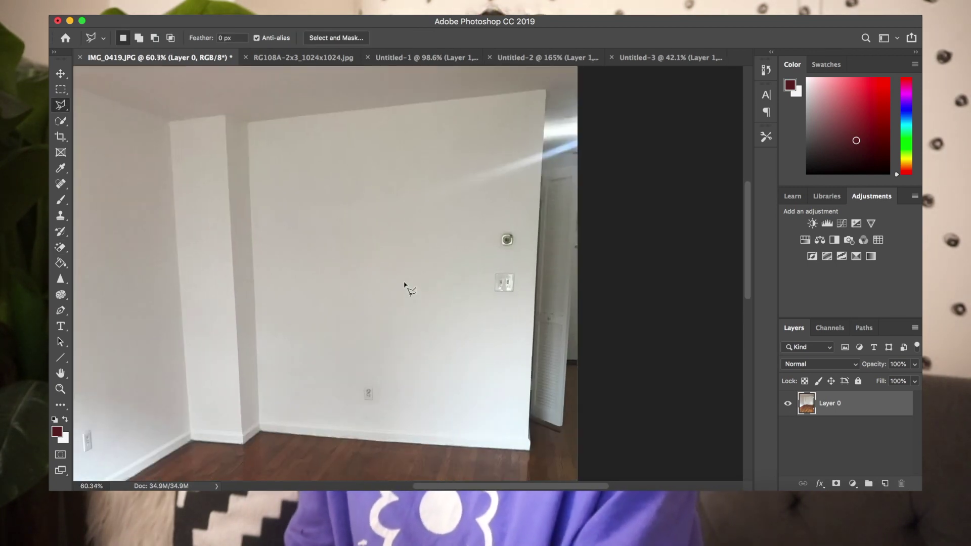
scroll(405, 284, up, 2)
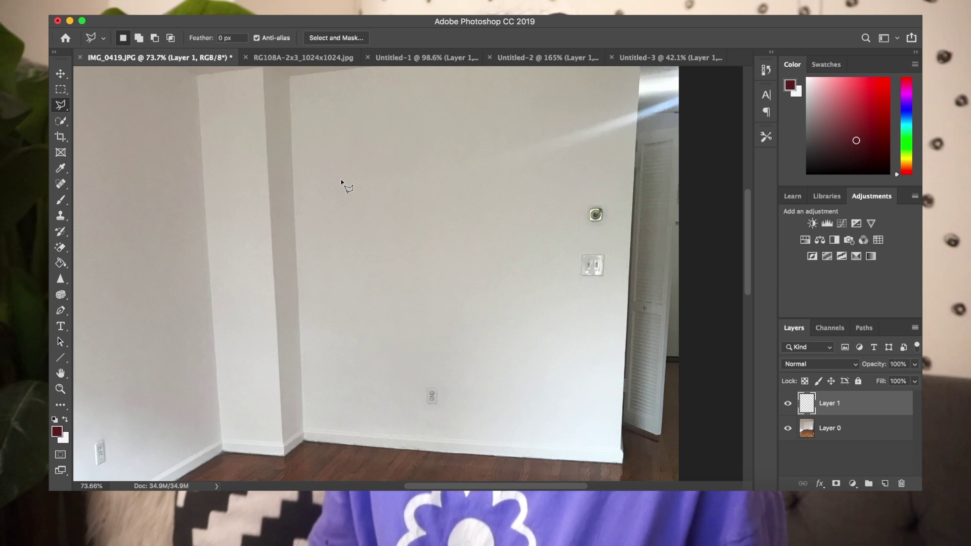
Outline the back wall from the ceiling to the baseboard with the Polygonal Lasso
scroll(292, 91, up, 2)
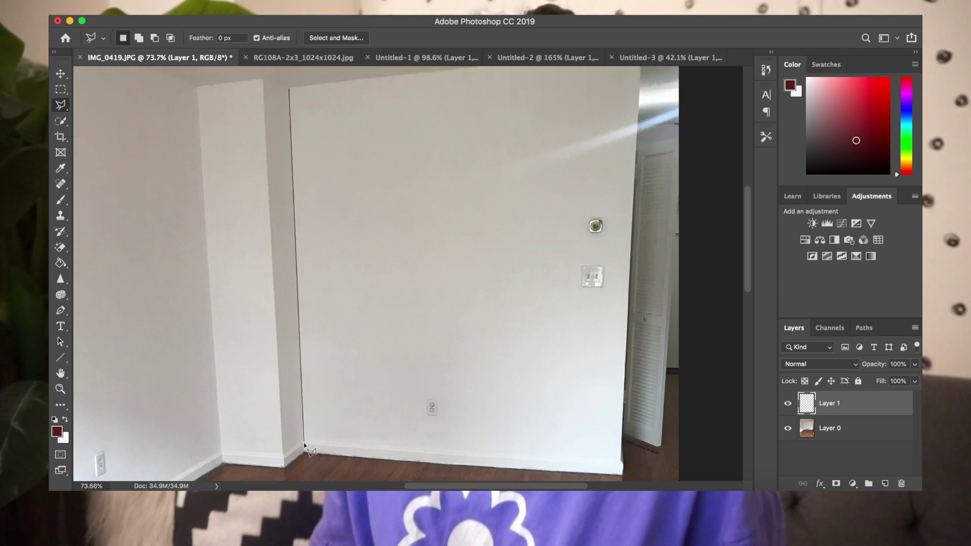
scroll(636, 203, up, 5)
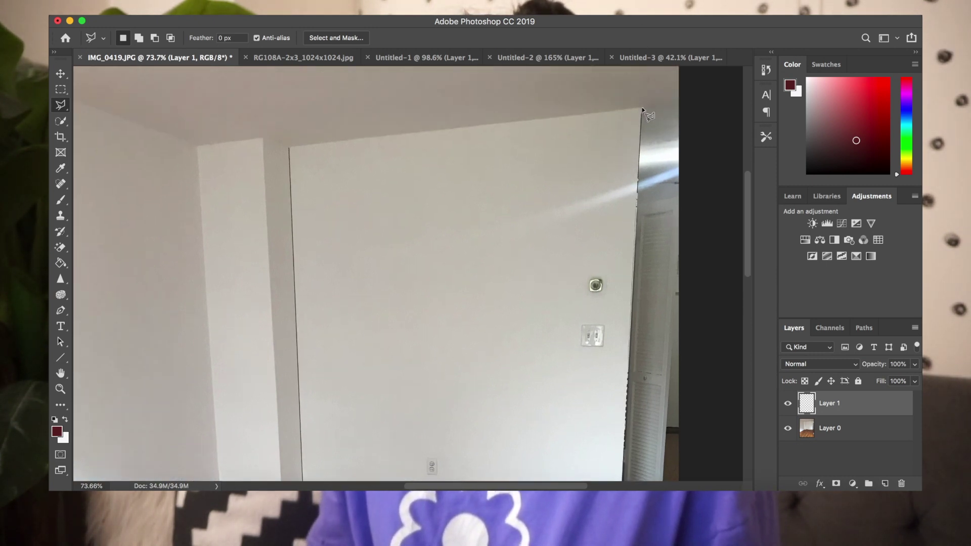
scroll(296, 145, down, 5)
scroll(296, 146, up, 5)
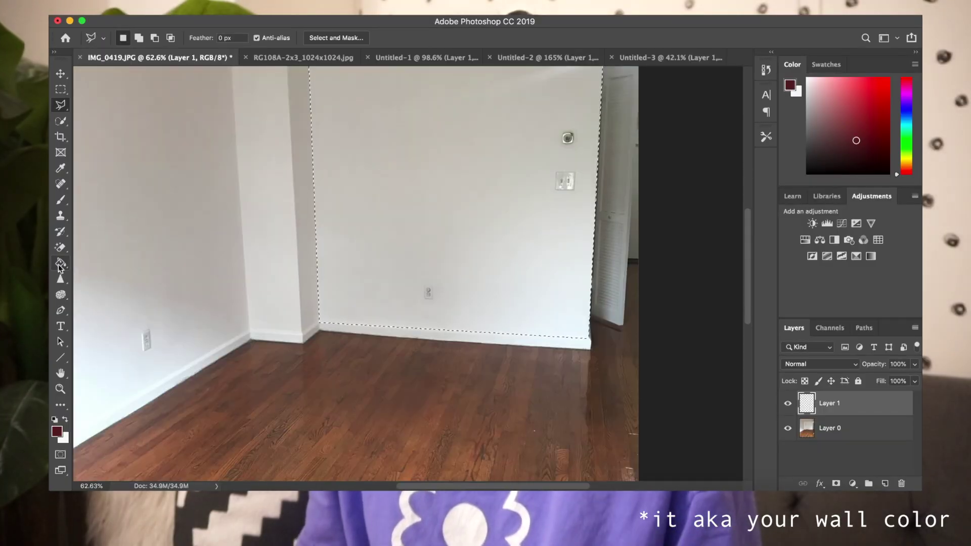
Fill the selected back wall on the new layer with the dark red foreground color using the Paint Bucket, and deselect it
click(60, 263)
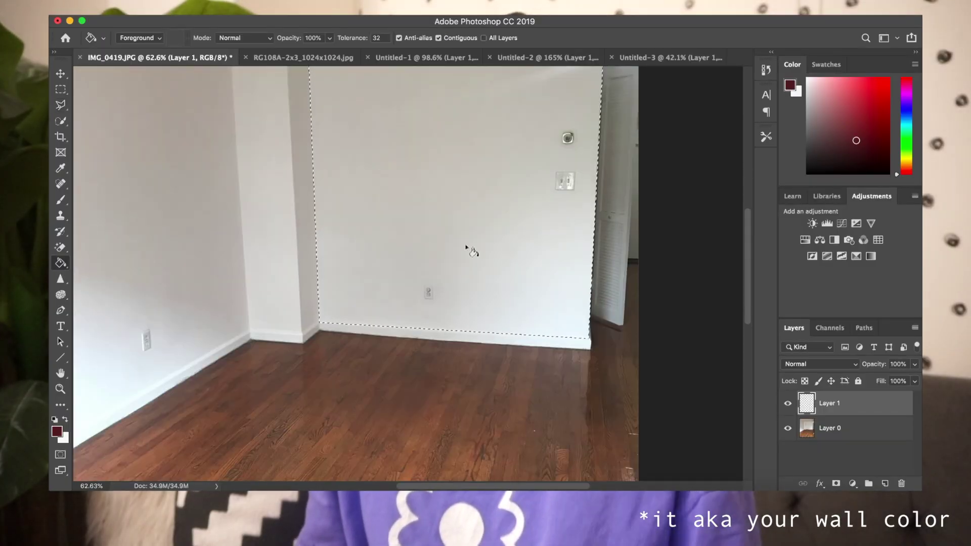
click(434, 256)
scroll(434, 256, down, 3)
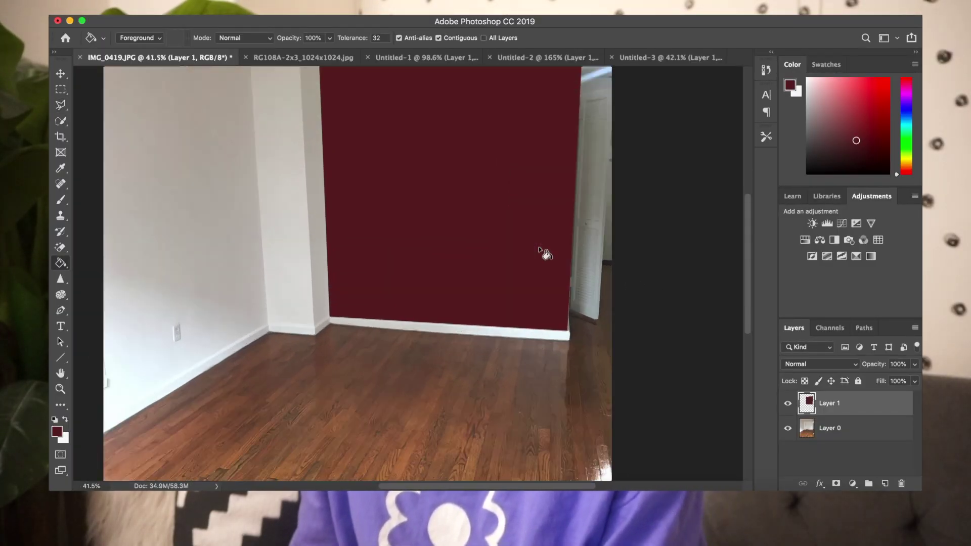
scroll(642, 318, up, 3)
scroll(661, 332, down, 5)
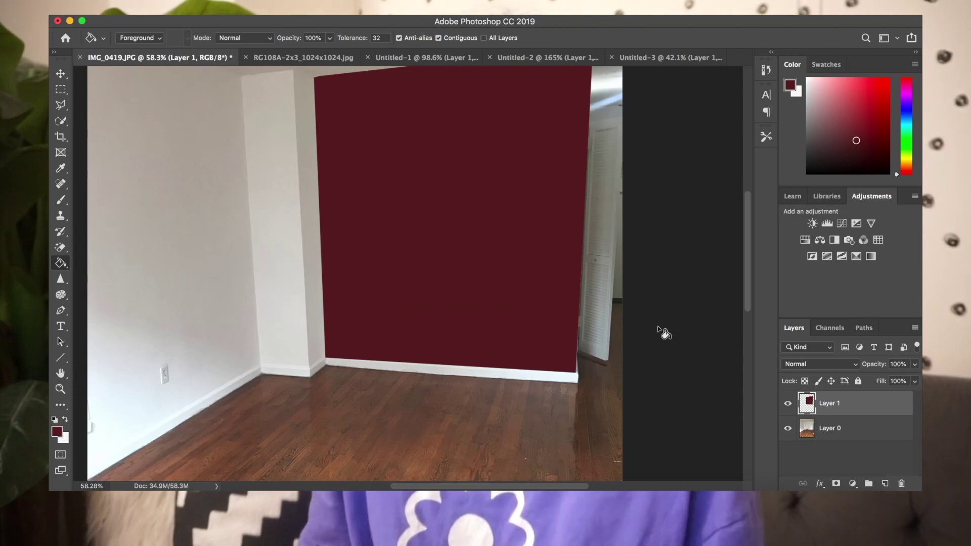
scroll(559, 339, up, 1)
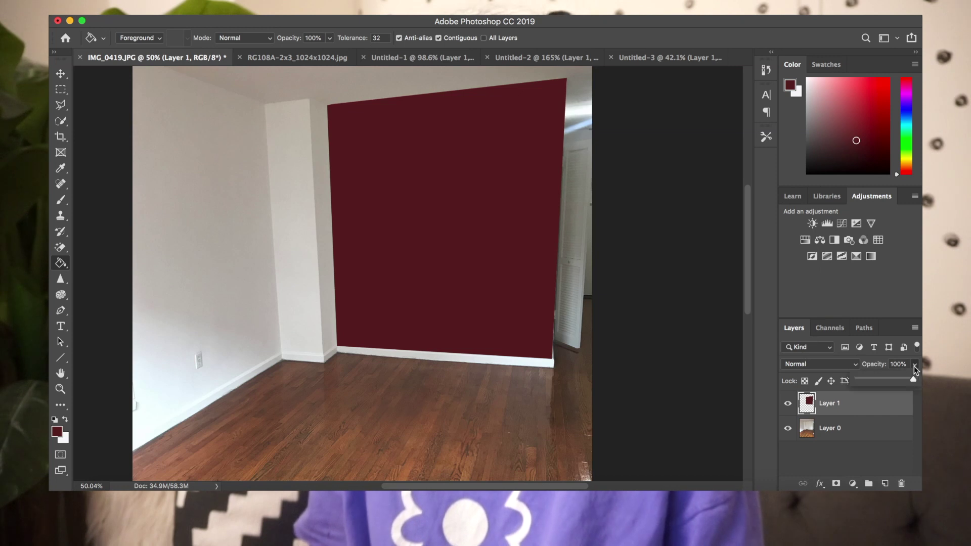
Lower the dark red wall layer's opacity to 32% to reveal the wall fixtures beneath it
drag(913, 379, 875, 379)
scroll(514, 306, up, 4)
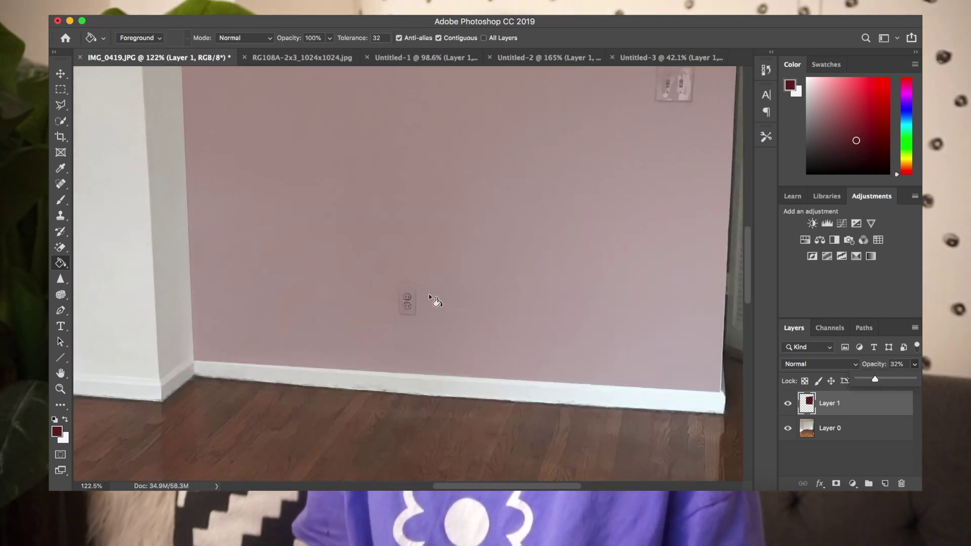
scroll(650, 159, up, 3)
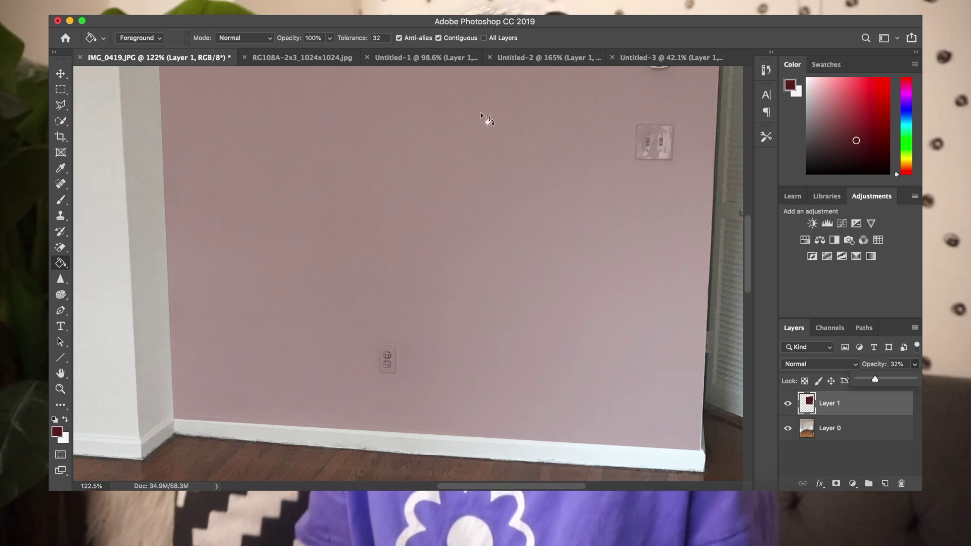
Cut the red fill away from the wall outlet and the double light switch plate with the Polygonal Lasso
click(62, 105)
scroll(336, 318, up, 3)
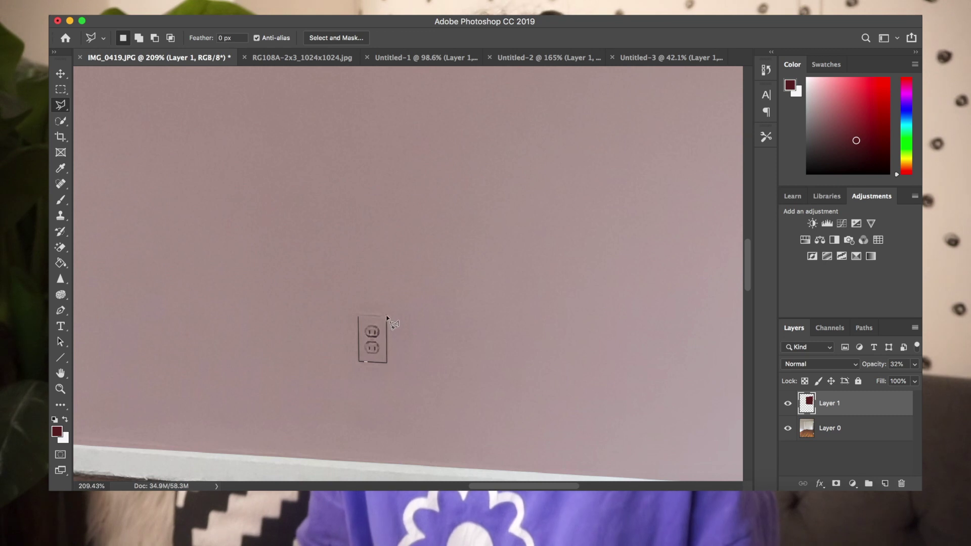
scroll(570, 334, right, 5)
scroll(564, 342, up, 4)
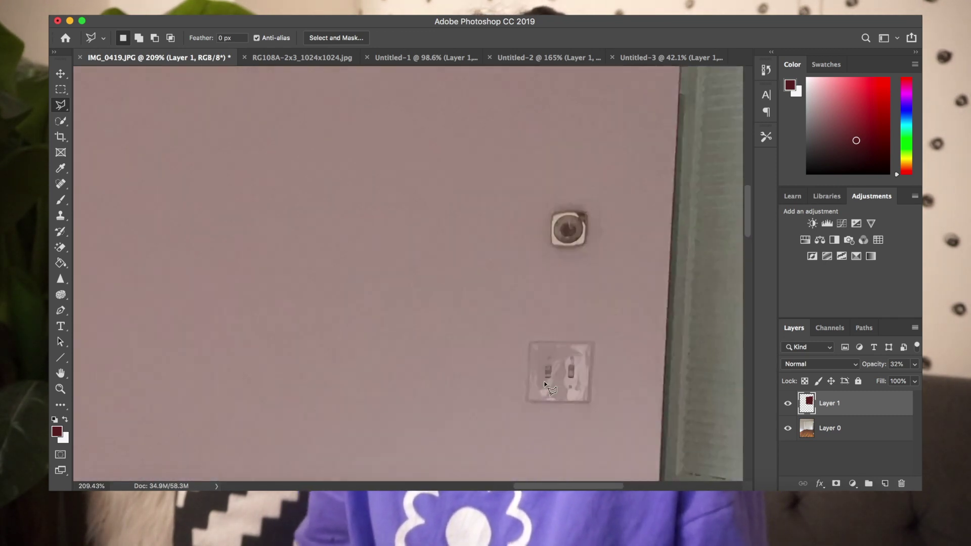
click(530, 299)
click(527, 360)
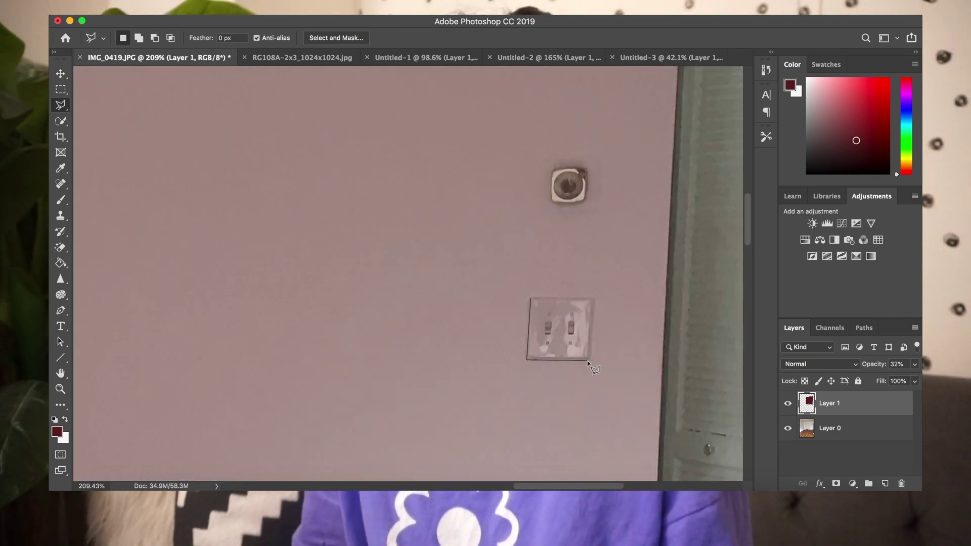
Restore the red wall layer's opacity to 100% and check the whole room
scroll(590, 360, down, 5)
drag(915, 364, 916, 381)
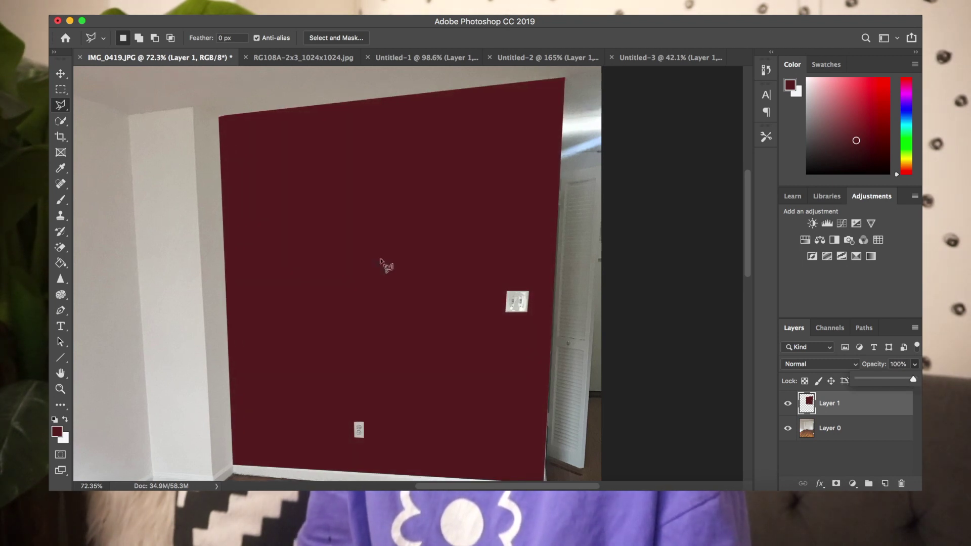
scroll(377, 269, down, 3)
scroll(537, 329, down, 2)
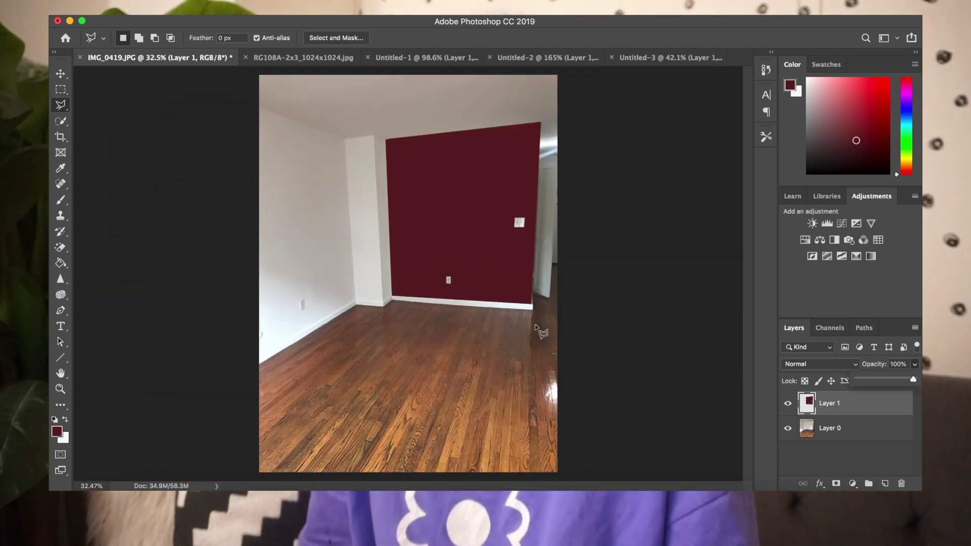
scroll(503, 278, up, 3)
scroll(683, 353, right, 3)
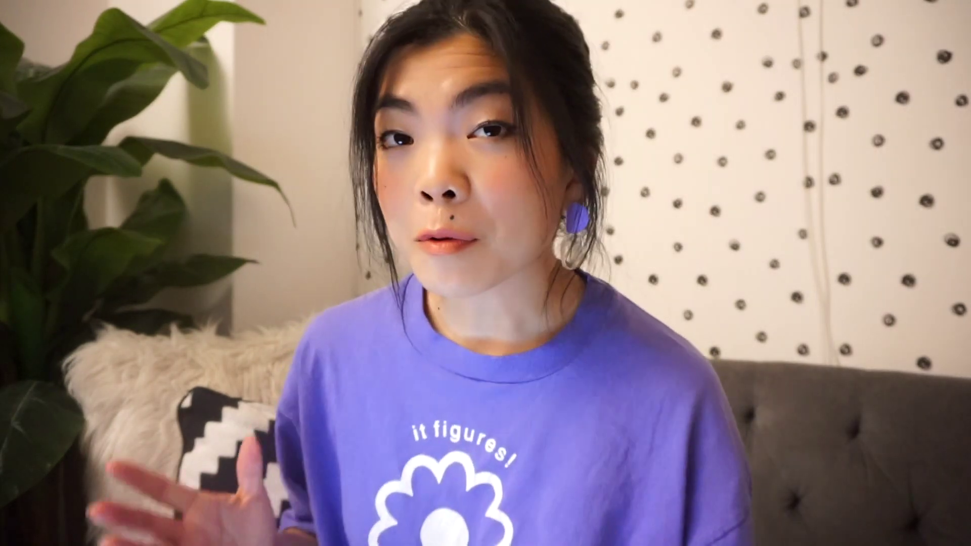
Paste the dotted wallpaper image into the room photo and delete the background around the strip using rectangular selections
key(ctrl+v)
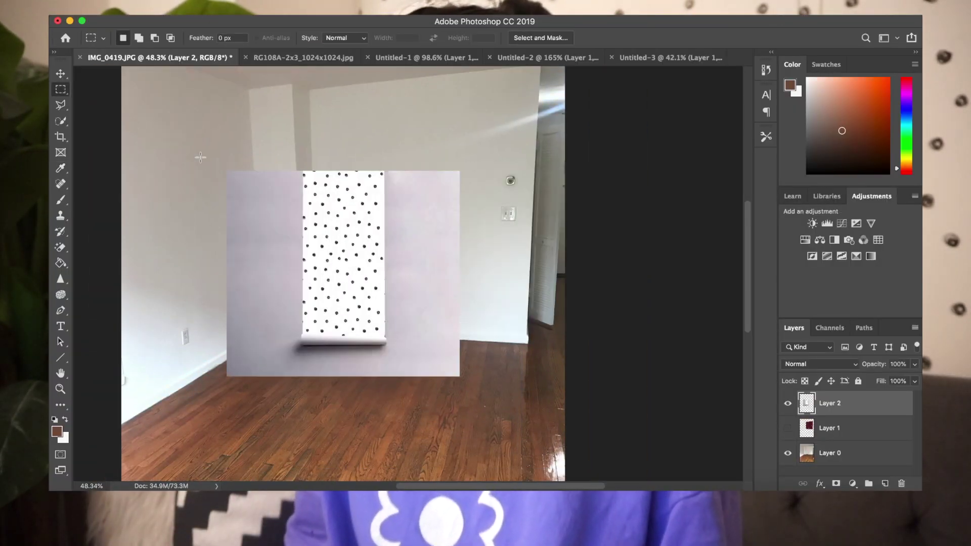
drag(206, 175, 302, 384)
key(Delete)
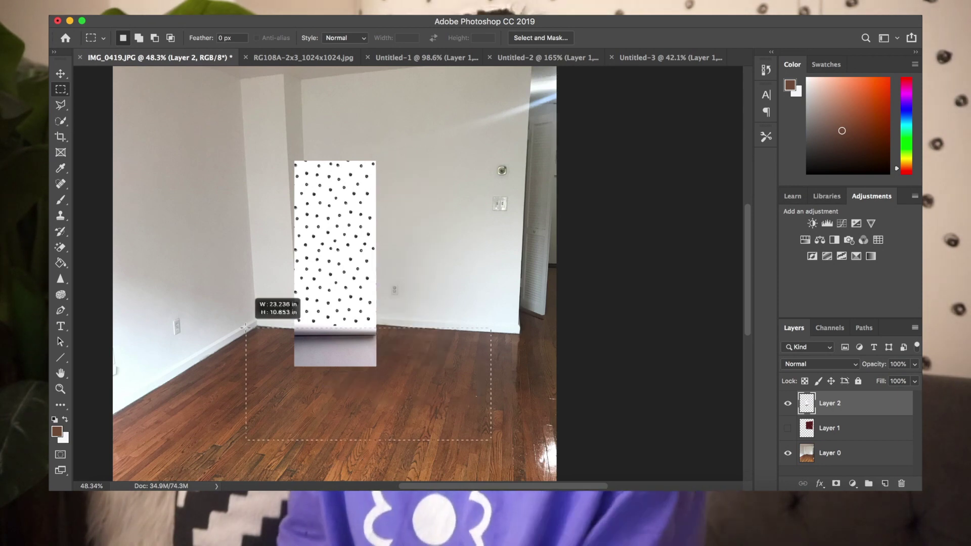
drag(247, 330, 246, 327)
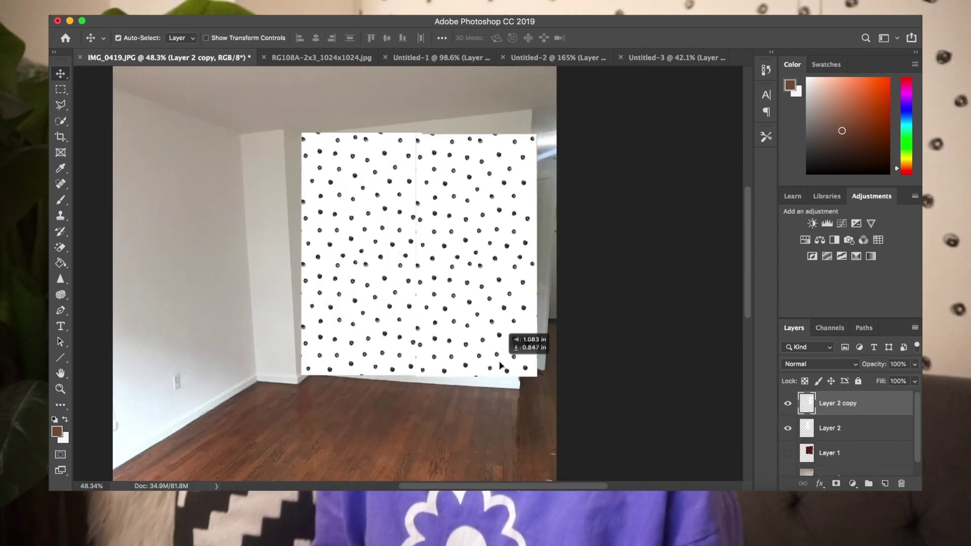
Merge the duplicated wallpaper layer with the one below and position the combined panel over the back wall
right_click(835, 403)
click(755, 355)
drag(464, 304, 465, 222)
Warp the wallpaper panel so its corners follow the perspective of the back wall from ceiling to baseboard
click(177, 7)
mouse_move(213, 289)
click(364, 360)
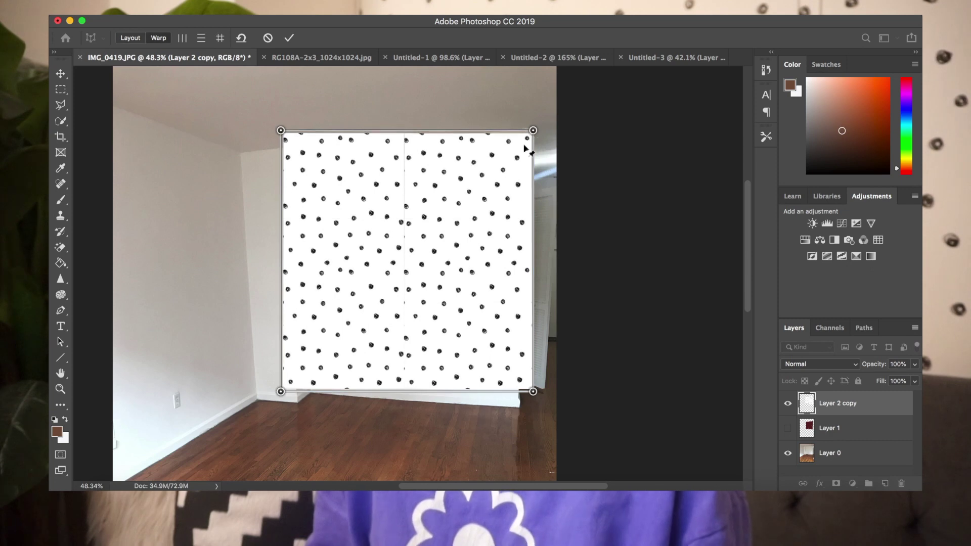
drag(285, 126, 297, 153)
drag(281, 391, 309, 390)
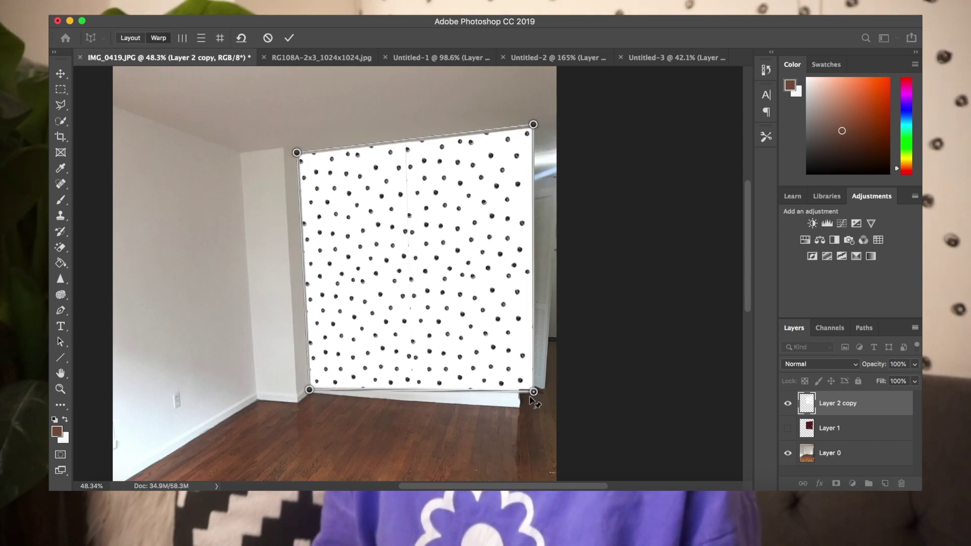
key(Return)
Trim the wallpaper's lower edge along the baseboard with the Polygonal Lasso at 20% layer opacity, and restore the opacity to 100%
scroll(324, 283, up, 5)
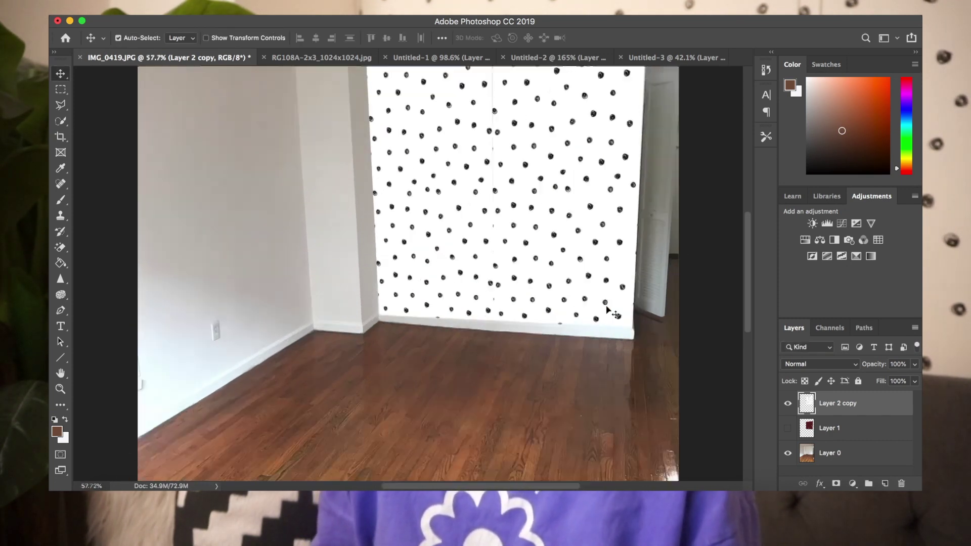
click(61, 90)
click(61, 105)
click(915, 364)
drag(915, 385, 865, 385)
scroll(405, 227, up, 3)
click(173, 246)
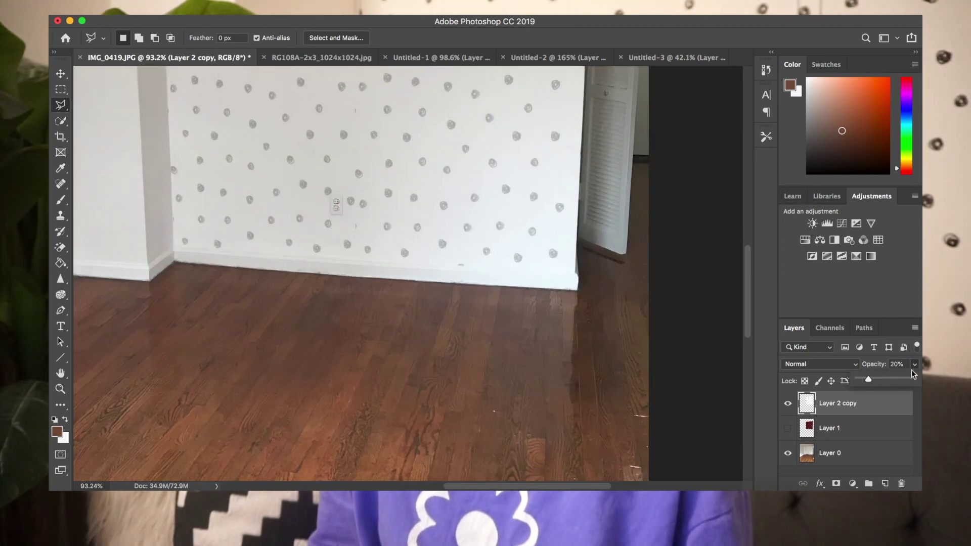
scroll(324, 207, down, 5)
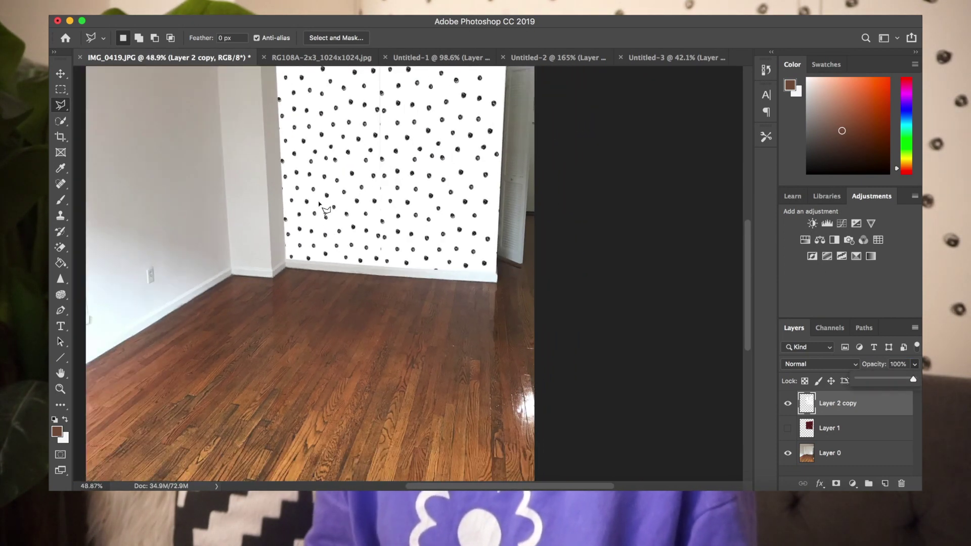
scroll(320, 205, down, 2)
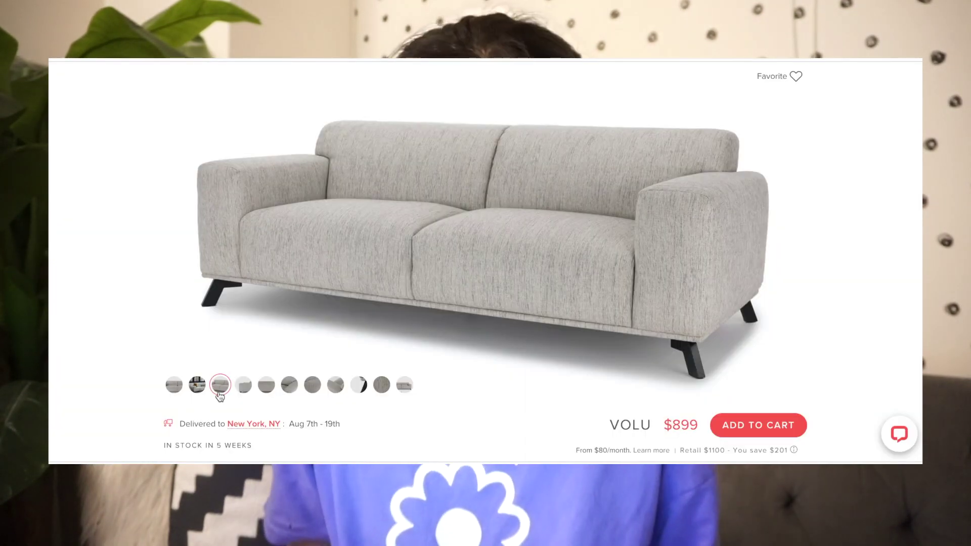
View the side photo of the VOLU sofa on its product page
click(242, 392)
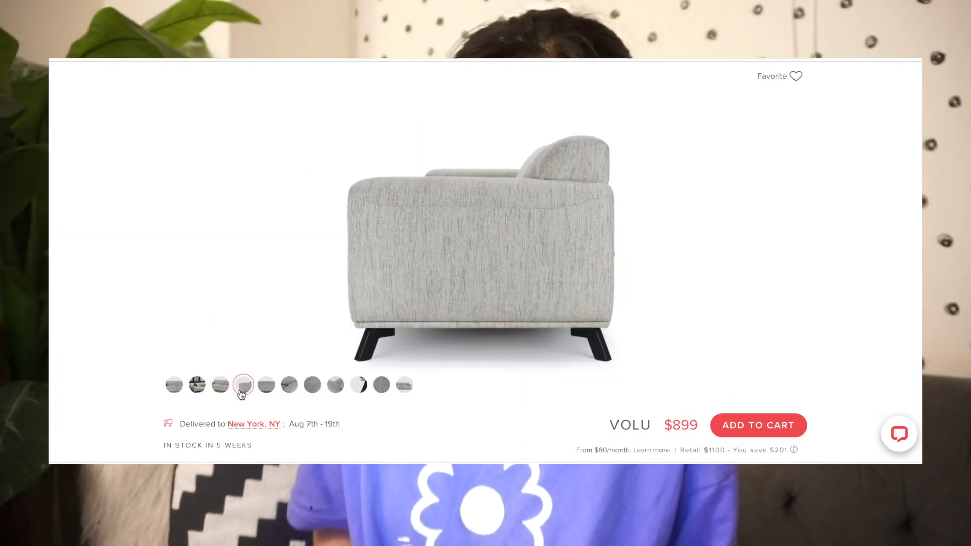